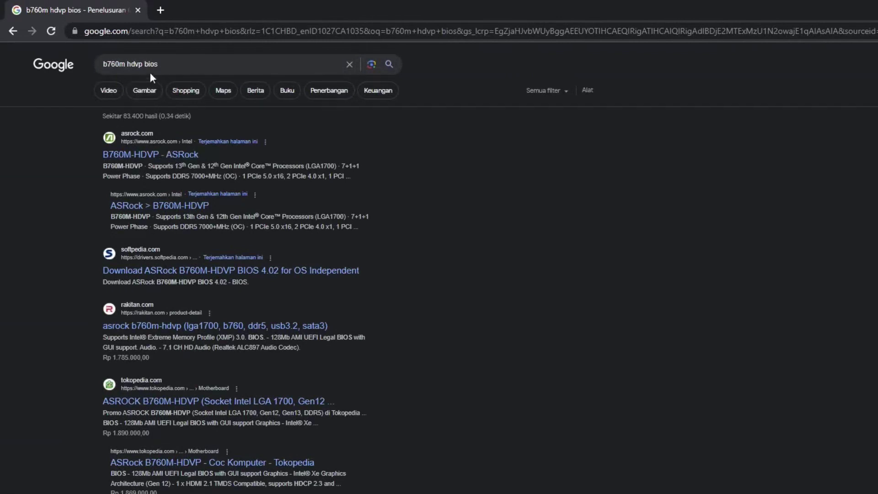
Step: Search the web for "b760m hdvp" and open ASRock's B760M-HDVP product page
double_click(151, 64)
key("BackSpace")
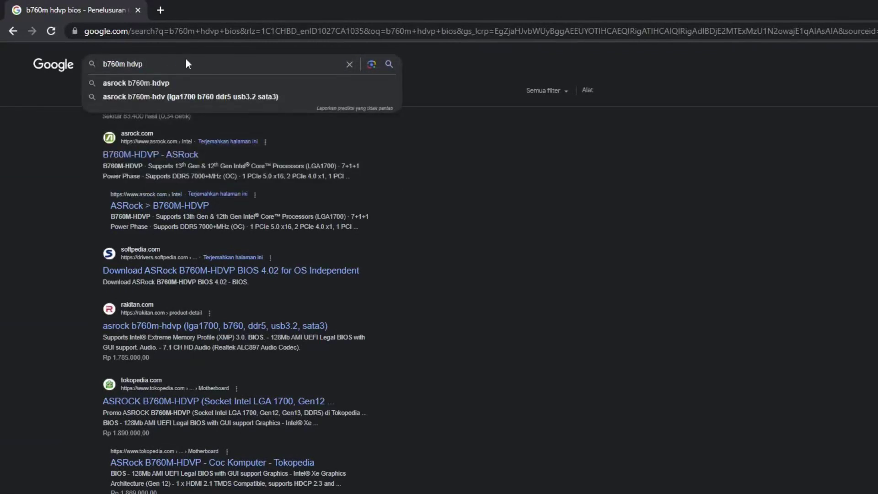
key("Return")
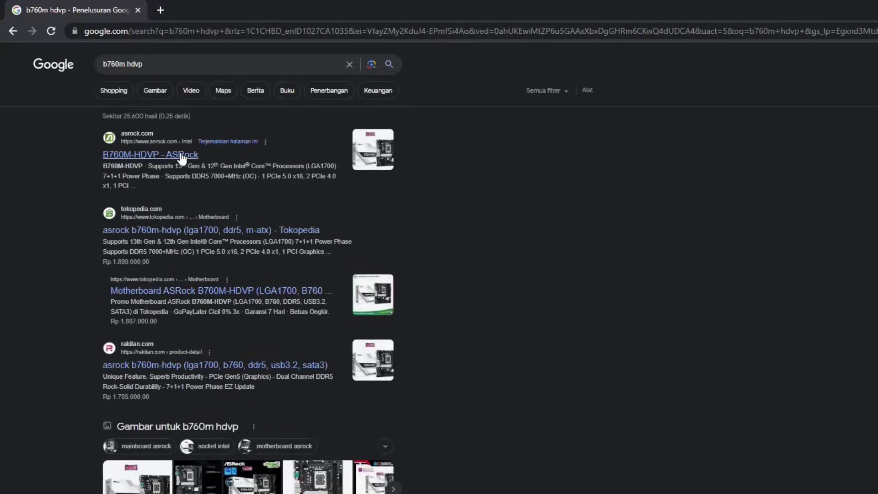
left_click(181, 156)
Step: Open the motherboard's BIOS support list, highlight the version 4.02 description and download that version from the Global server
scroll(289, 284, "down", 6)
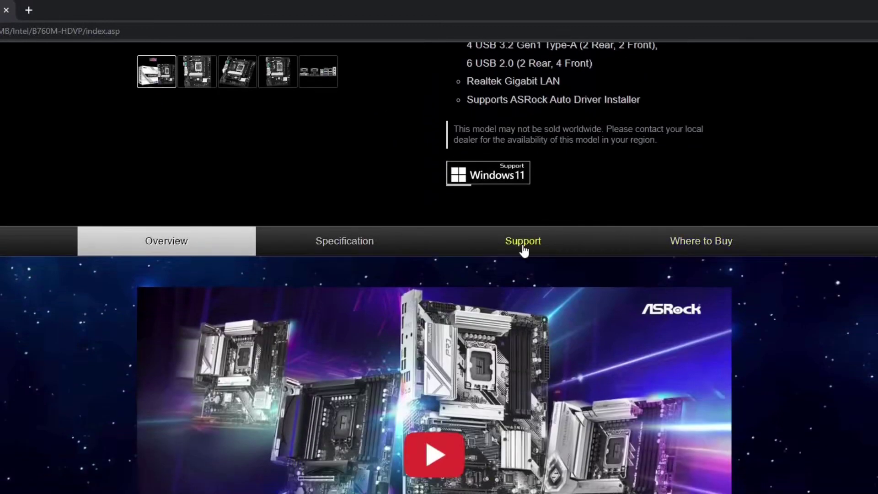
left_click(523, 247)
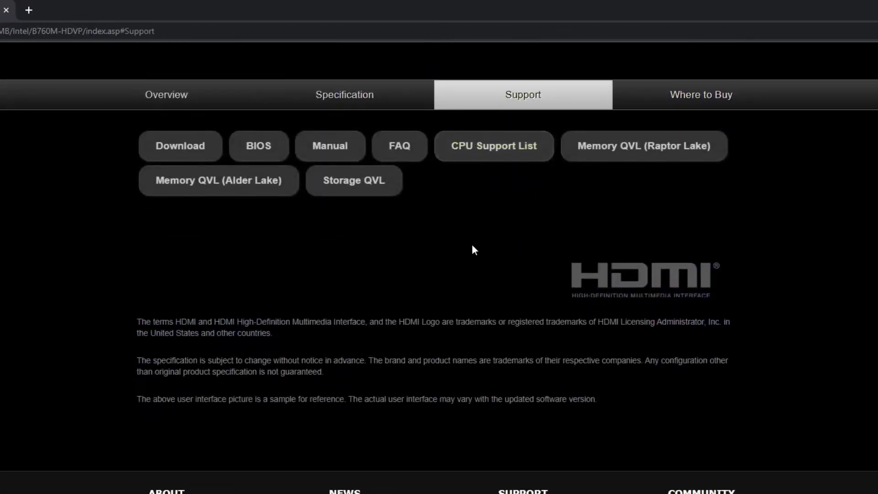
left_click(273, 147)
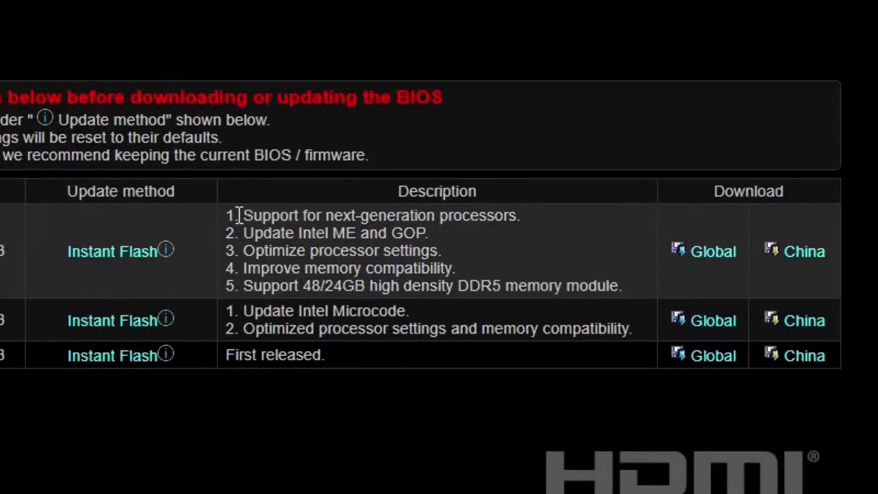
left_click_drag(239, 215, 621, 279)
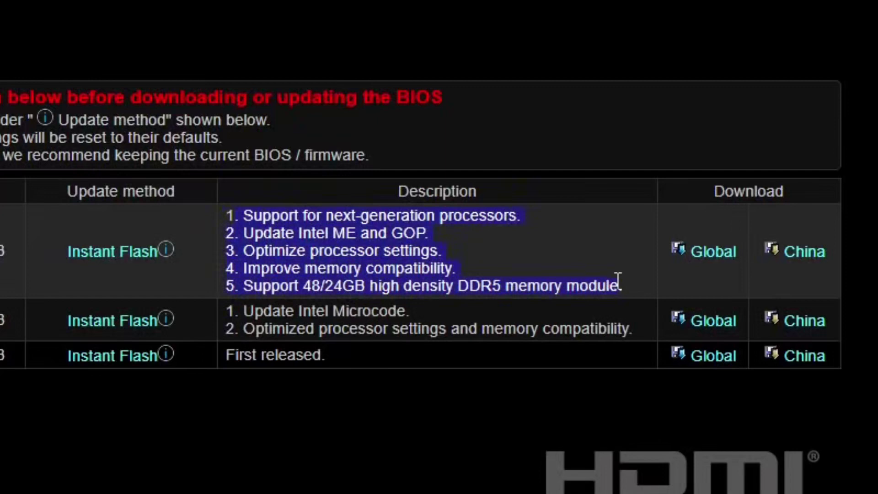
left_click(699, 259)
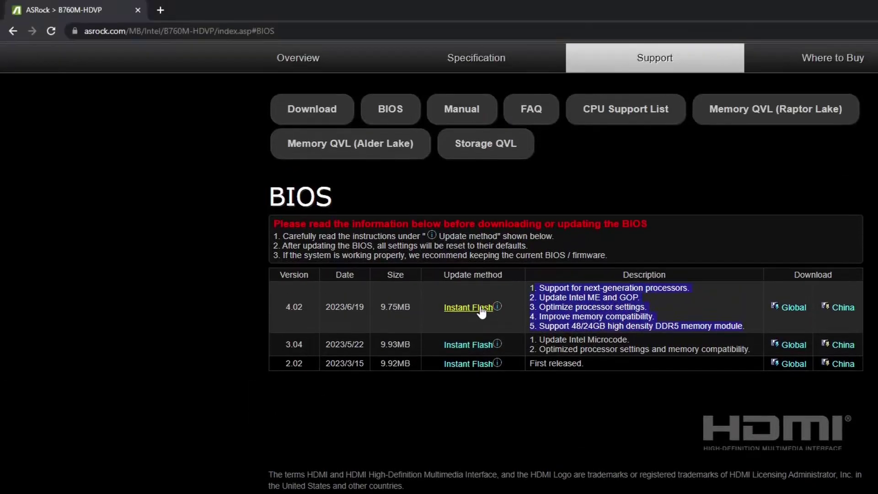
Step: Open the Instant Flash instructions for BIOS 4.02 and highlight the Method 1 line about extracting the zip file
left_click(480, 160)
left_click(224, 10)
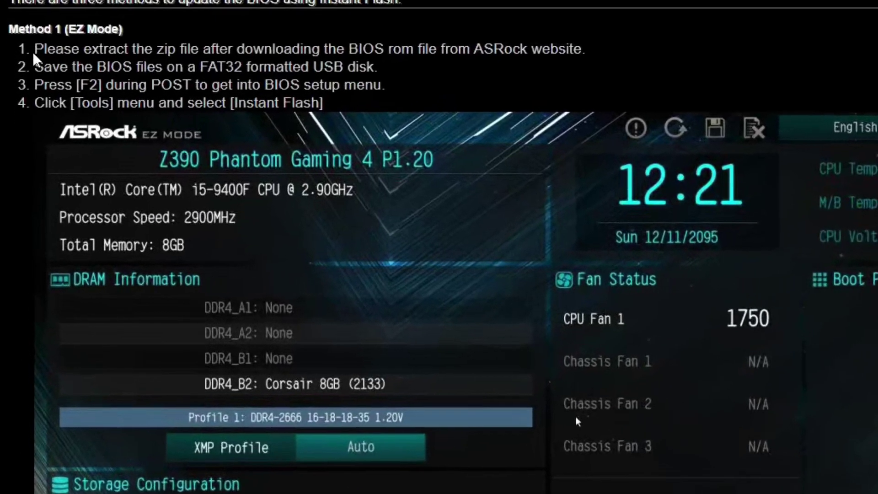
left_click_drag(24, 115, 441, 115)
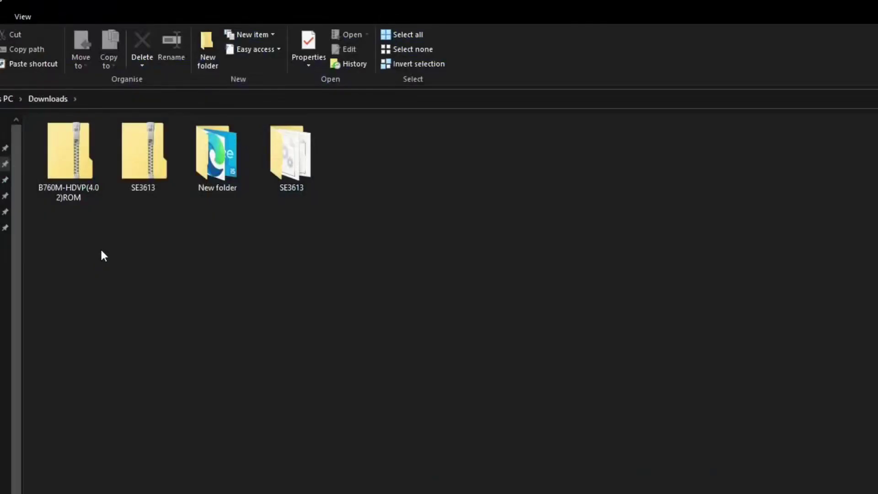
Step: Extract the B760M-HDVP(4.02)ROM zip in Downloads to its default destination folder
right_click(68, 149)
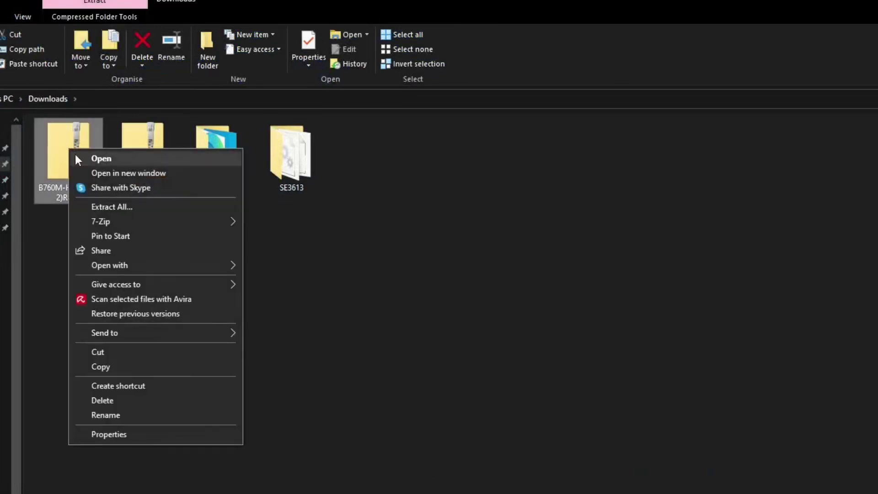
left_click(138, 203)
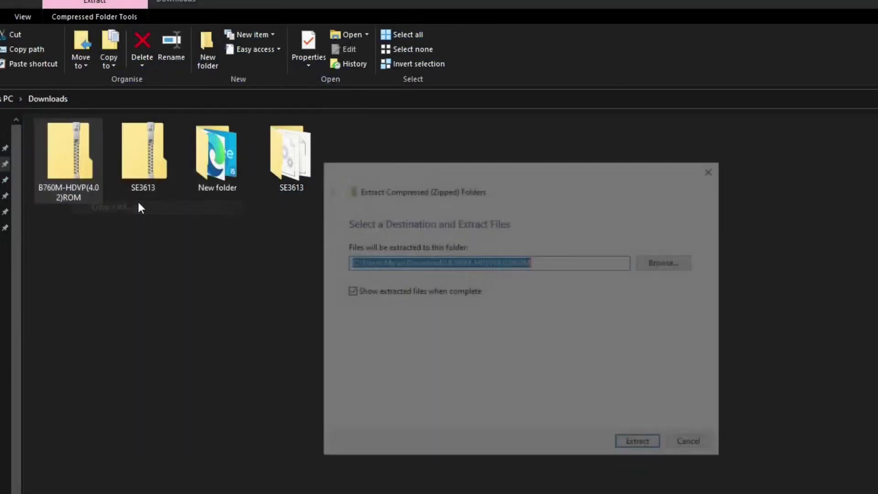
left_click(643, 446)
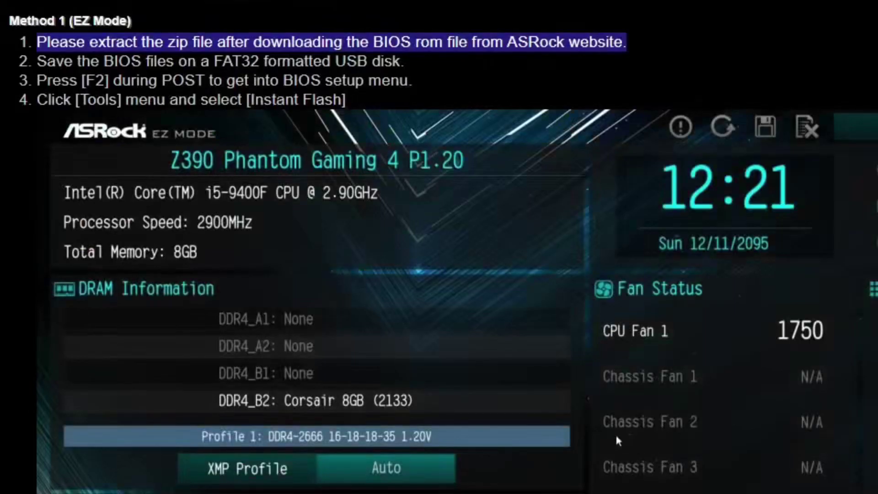
Step: Highlight the instruction about the FAT32 formatted USB disk, and open the USB drive New Volume (I:) in File Explorer
left_click_drag(47, 63, 334, 63)
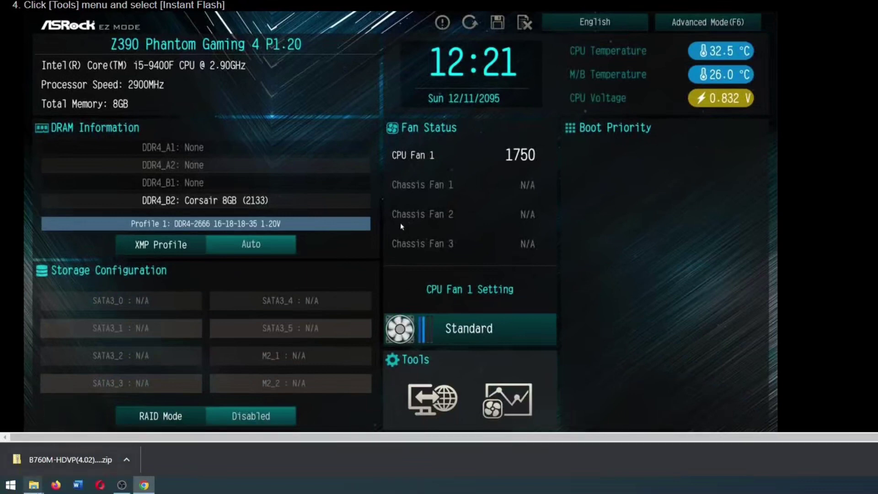
mouse_move(34, 485)
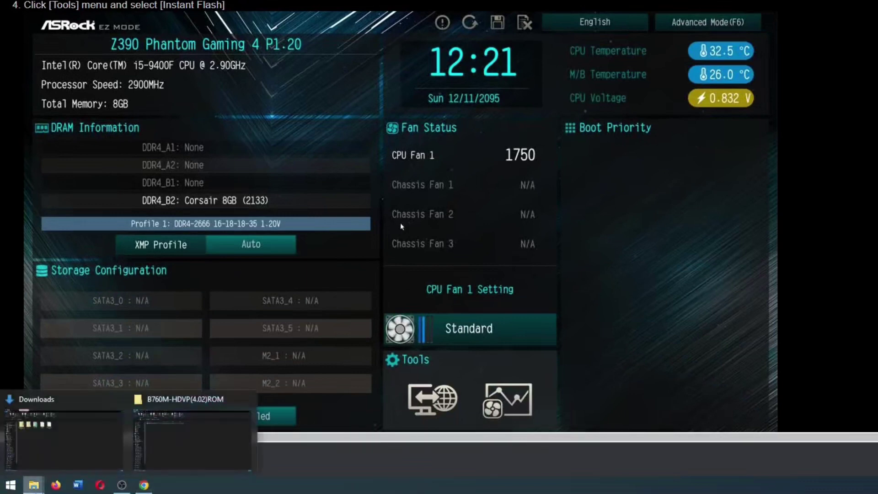
left_click(88, 440)
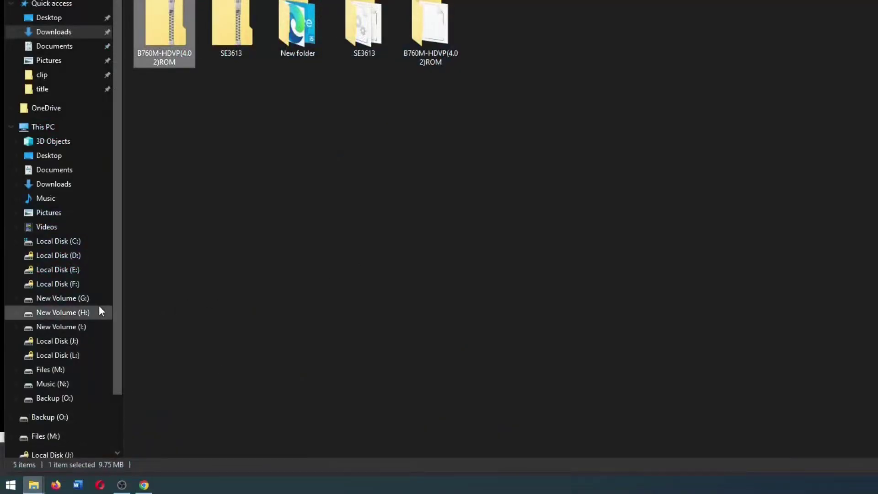
scroll(99, 306, "down", 2)
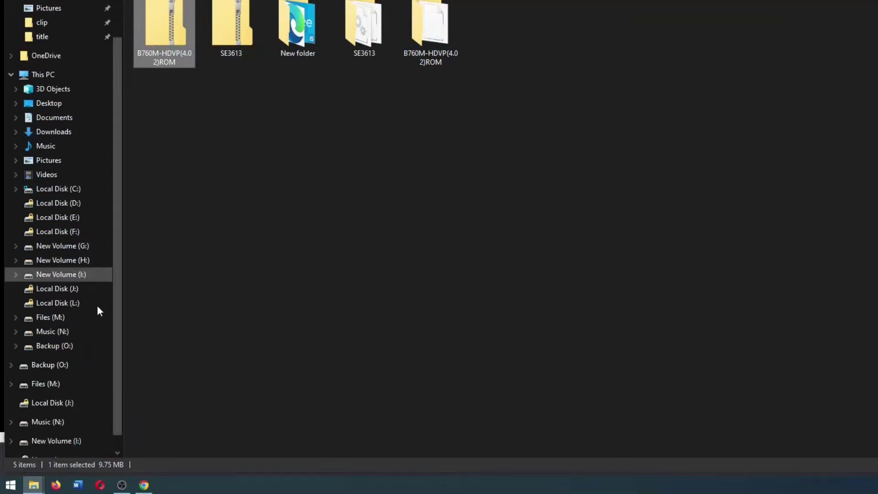
scroll(97, 311, "down", 1)
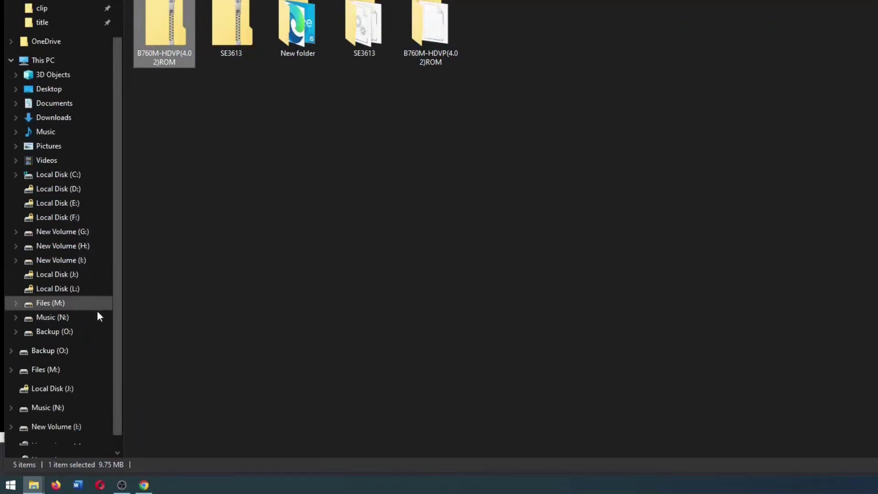
left_click(68, 430)
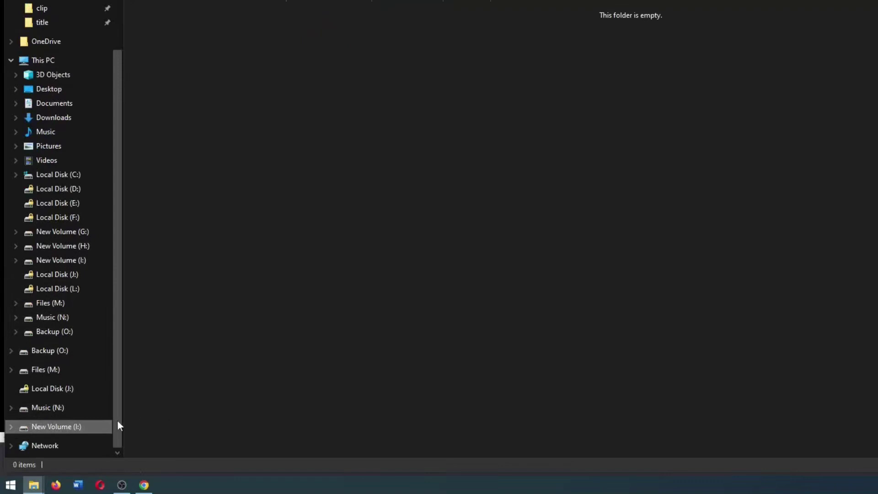
Step: Open the Format dialog for New Volume (I:) and check its format settings
right_click(71, 426)
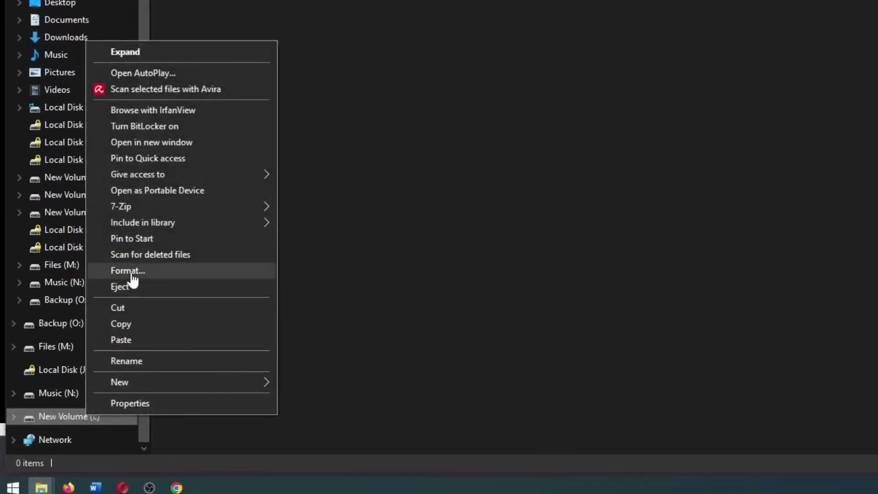
left_click(130, 271)
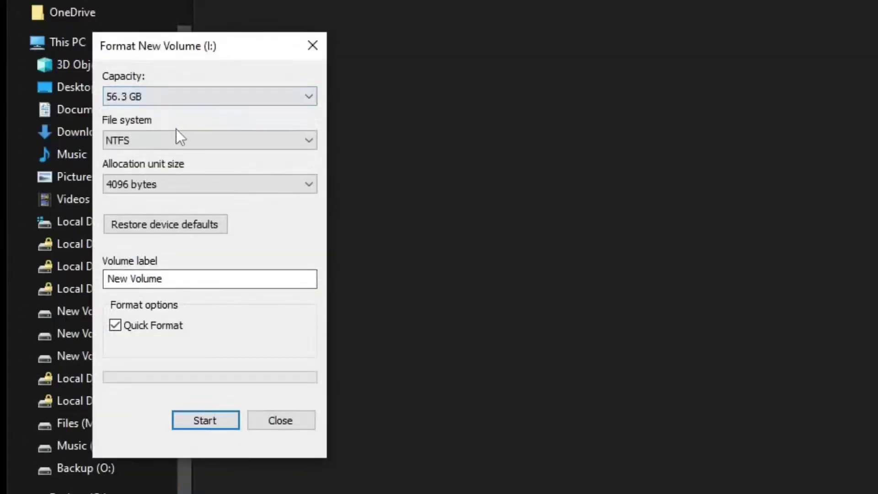
left_click(136, 47)
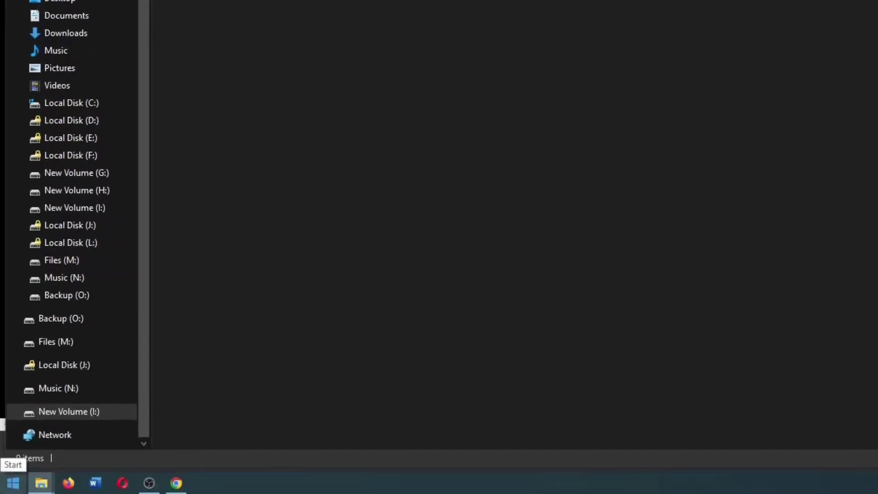
Step: Open Disk Management and select the New Volume (I:) partition on the removable Disk 5
right_click(18, 483)
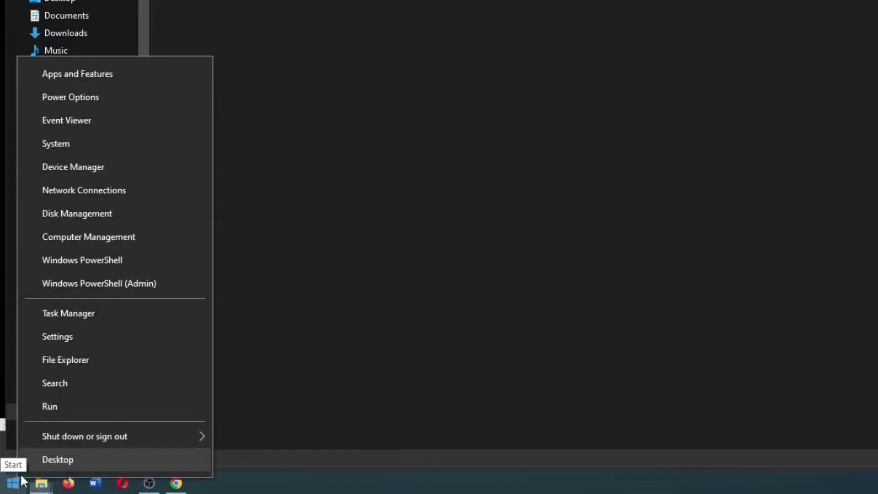
left_click(114, 213)
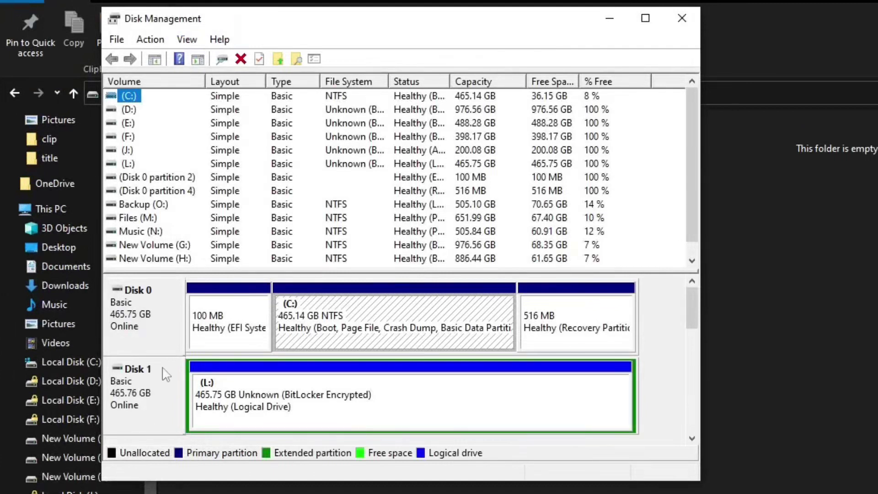
scroll(216, 177, "down", 1)
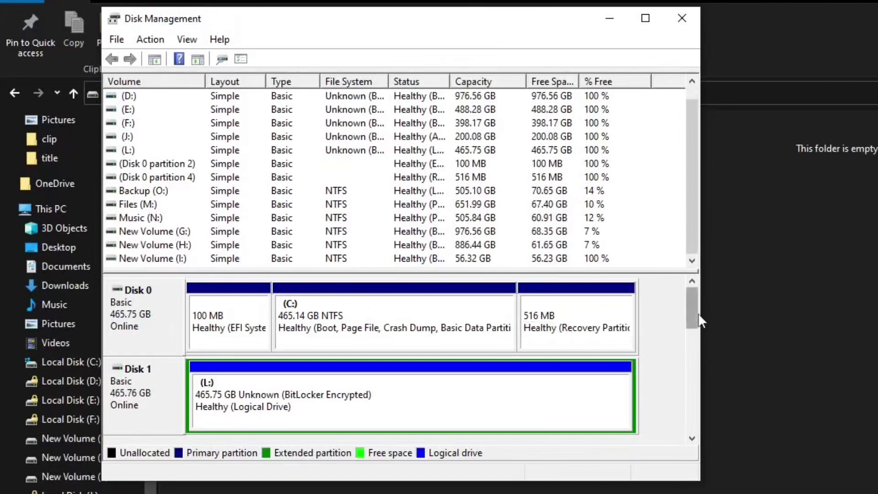
left_click_drag(695, 322, 693, 425)
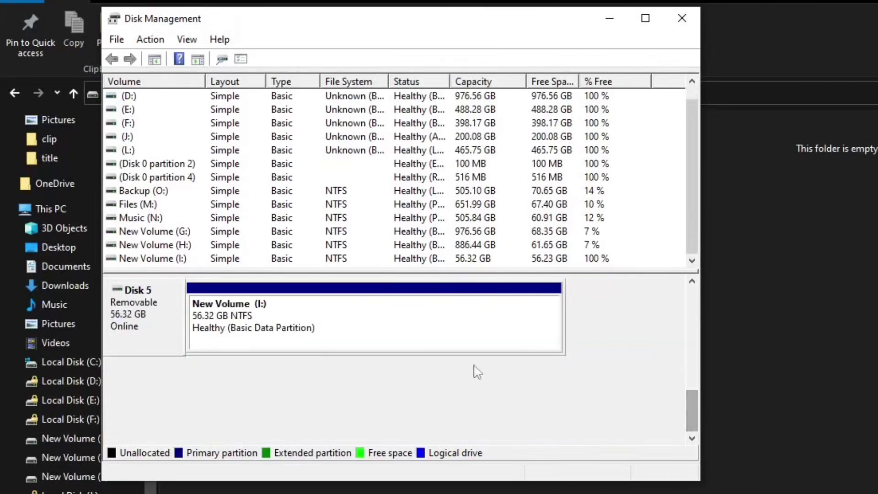
left_click(417, 332)
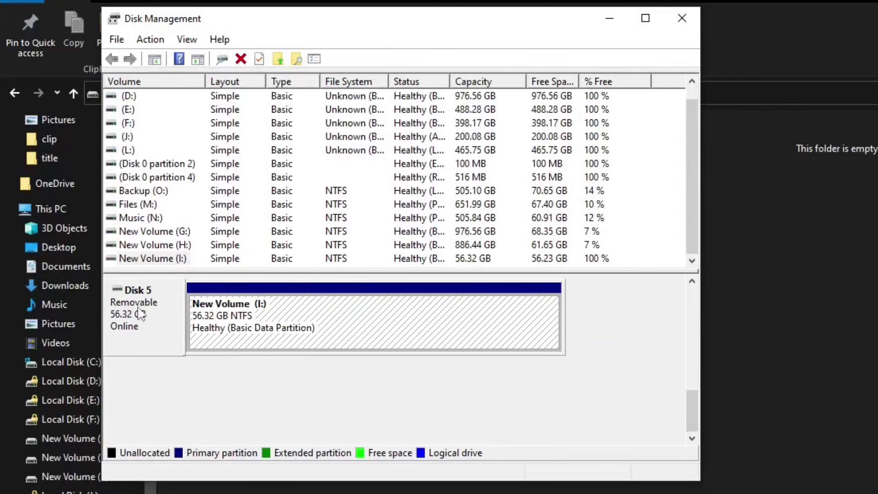
right_click(244, 324)
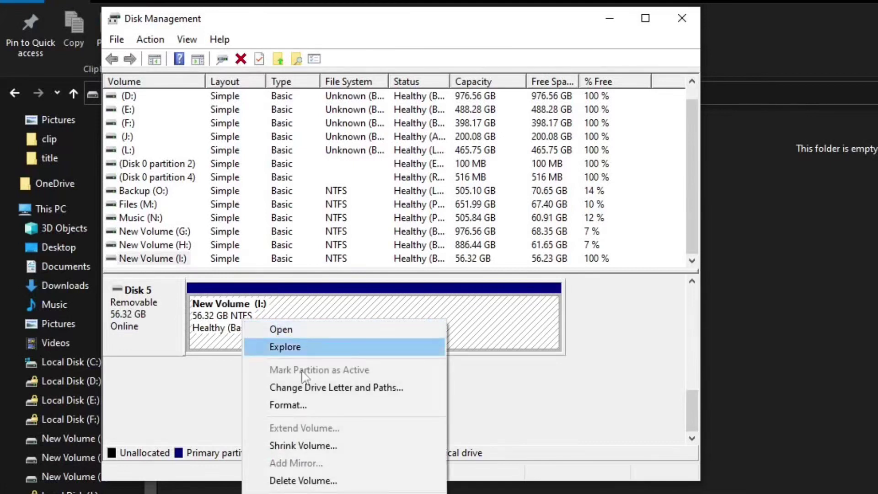
left_click(352, 481)
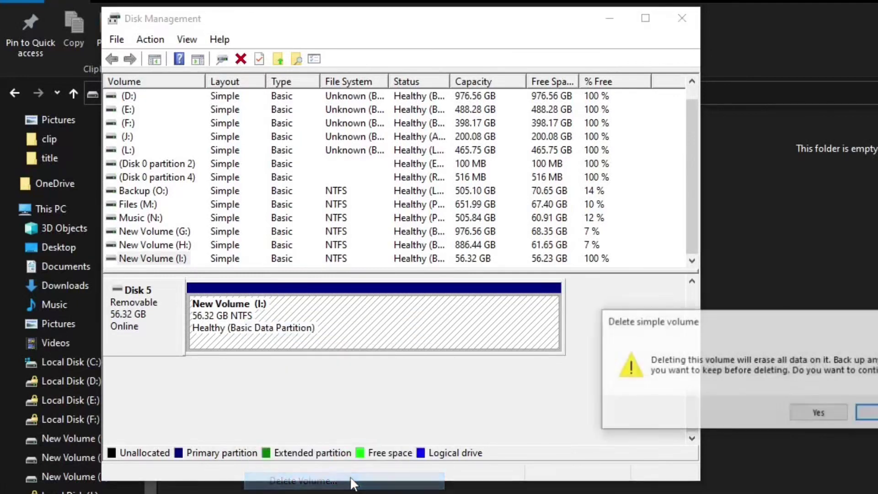
key("Escape")
Step: Check the file system choices for formatting New Volume (I:) in Disk Management, and cancel without formatting
right_click(248, 313)
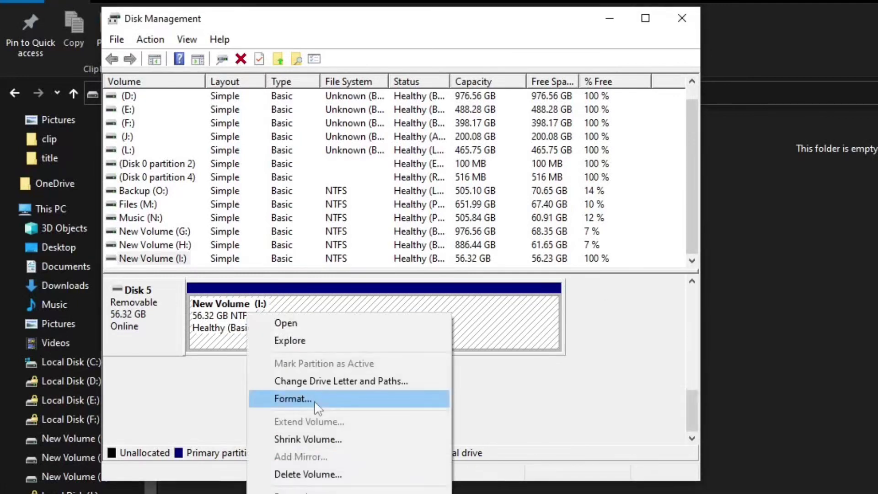
left_click(317, 407)
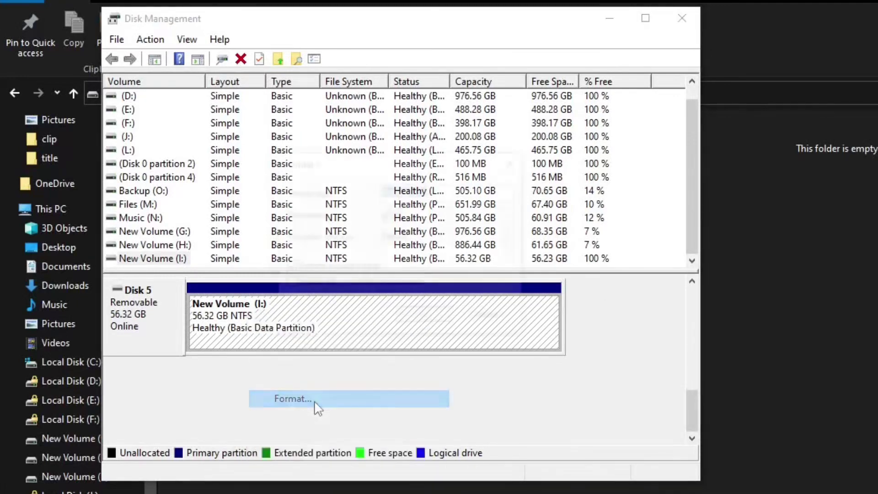
left_click(414, 222)
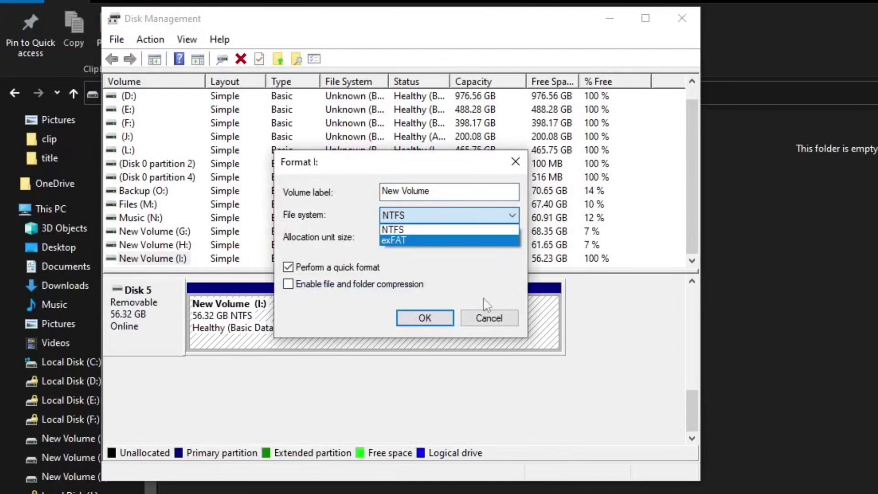
left_click(496, 319)
left_click(488, 319)
Step: Delete the New Volume (I:) partition on Disk 5 and select the resulting unallocated space
right_click(430, 324)
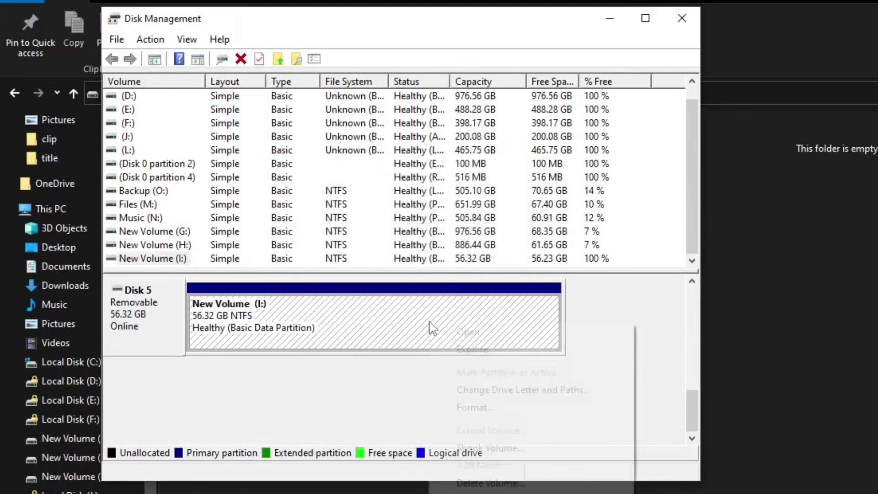
left_click(541, 483)
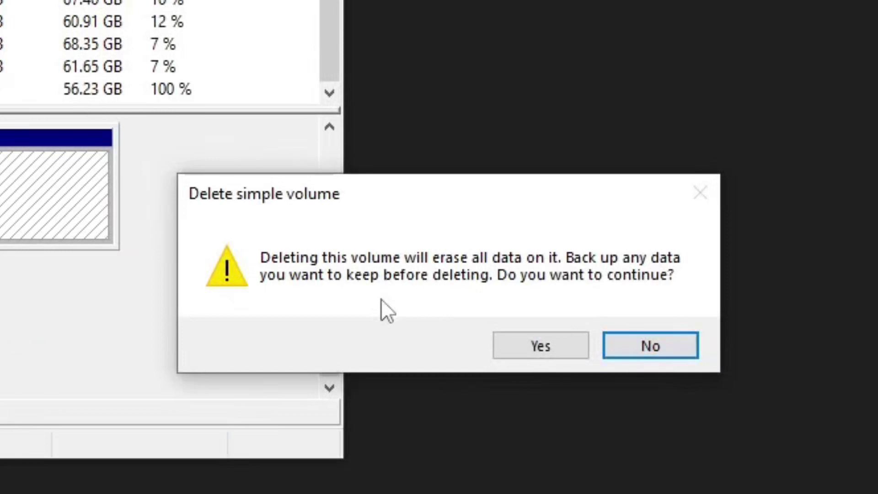
left_click(548, 347)
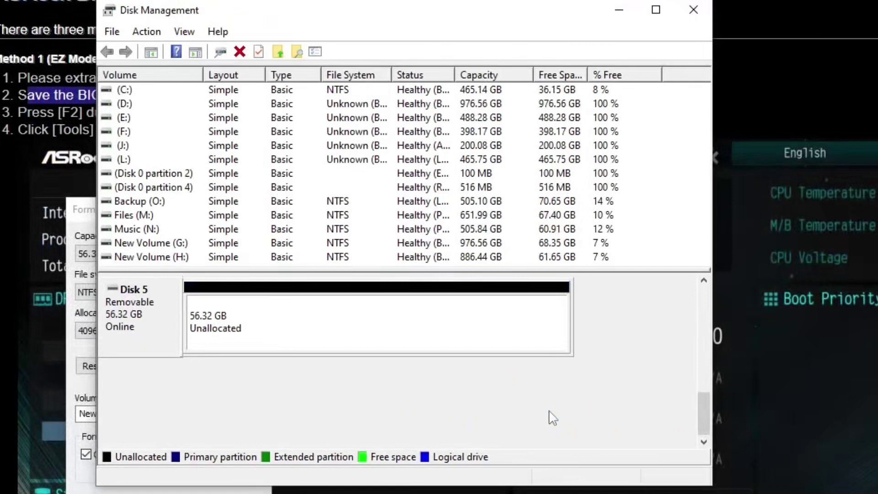
left_click(442, 349)
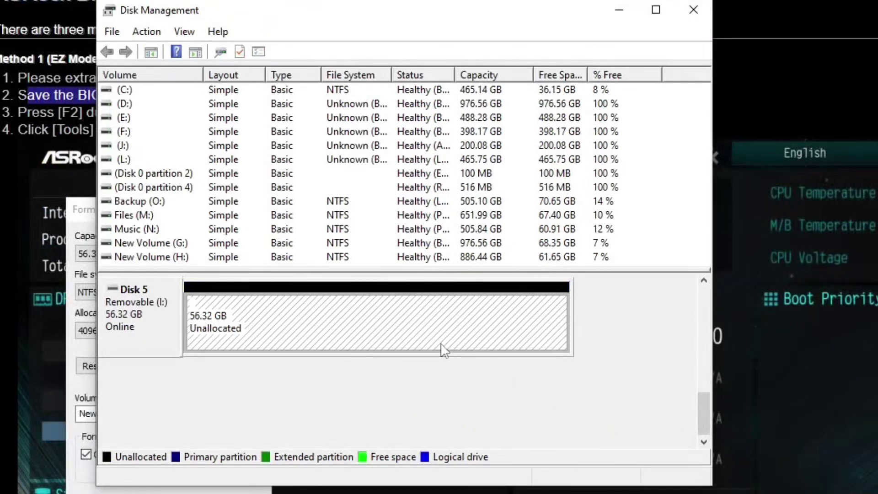
Step: Start a new simple volume in the unallocated space of Disk 5 and set its size to 500 MB
right_click(442, 350)
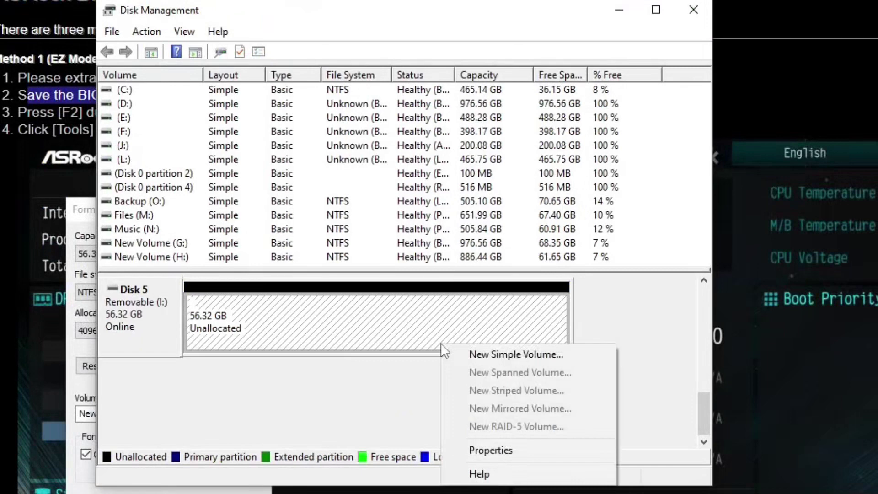
left_click(480, 353)
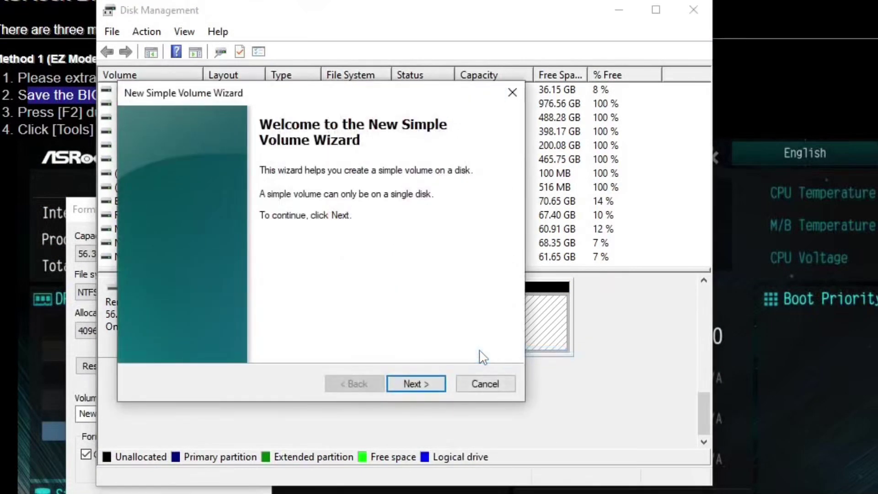
left_click(421, 384)
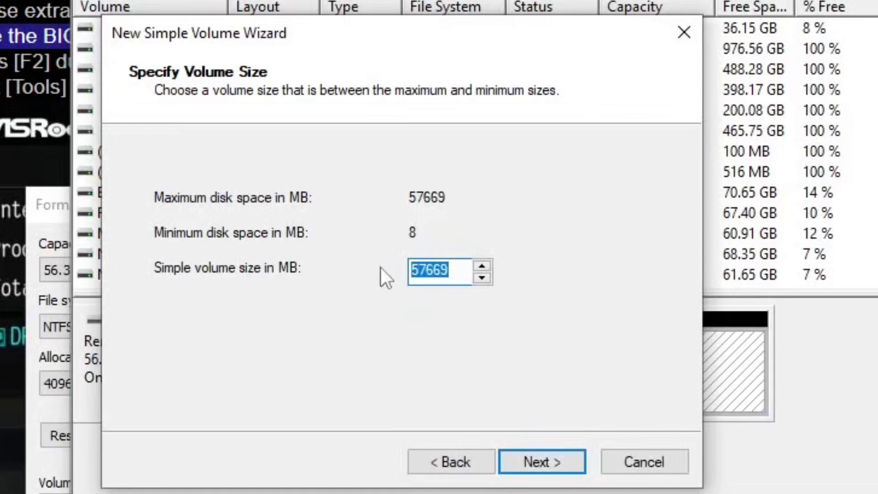
type("4")
key("BackSpace")
type("599")
key("BackSpace")
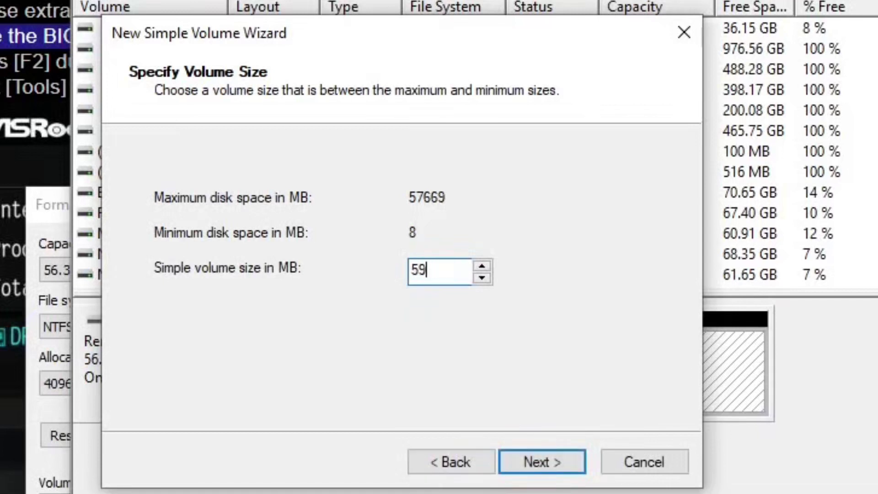
key("BackSpace")
key("BackSpace")
type("3")
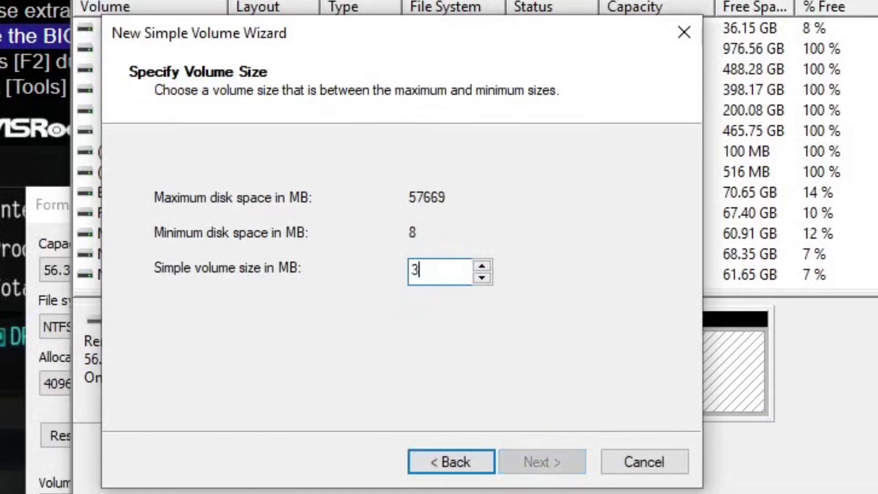
key("BackSpace")
type("4000")
key("BackSpace")
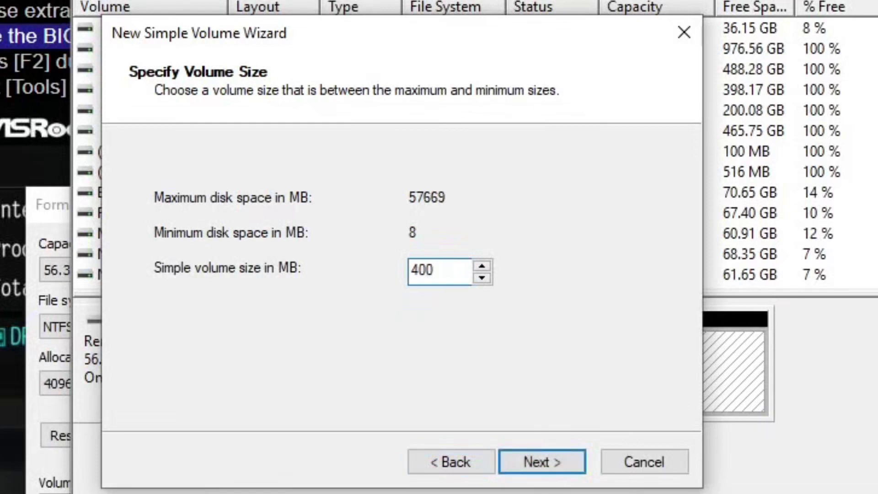
key("Left")
key("Left")
key("BackSpace")
type("5")
left_click(539, 463)
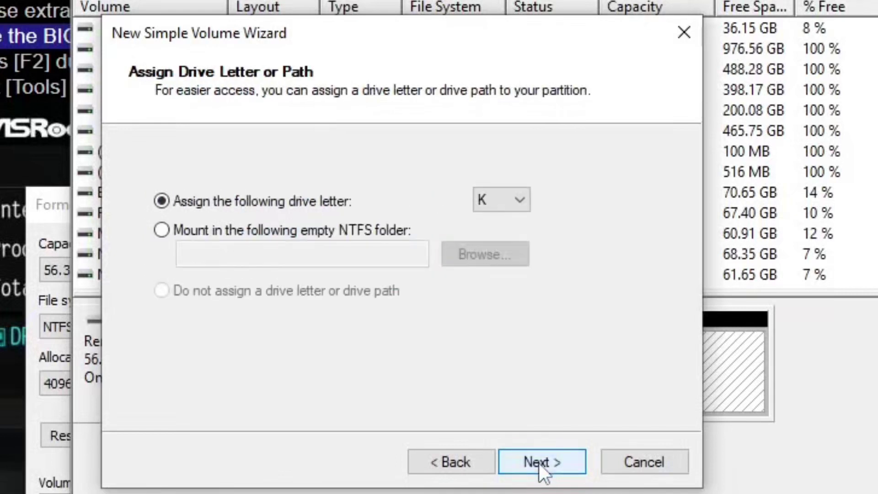
Step: Assign drive letter K, choose FAT32 as the file system with quick format, and finish creating the volume
left_click(539, 463)
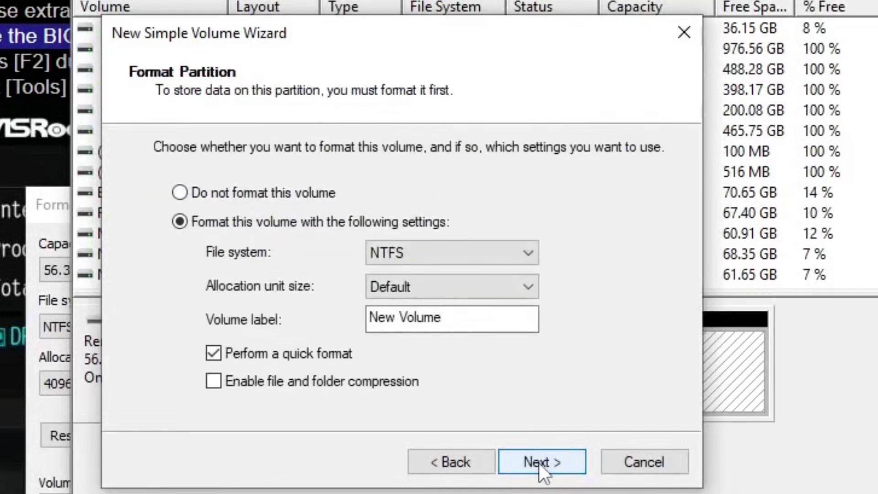
left_click(506, 248)
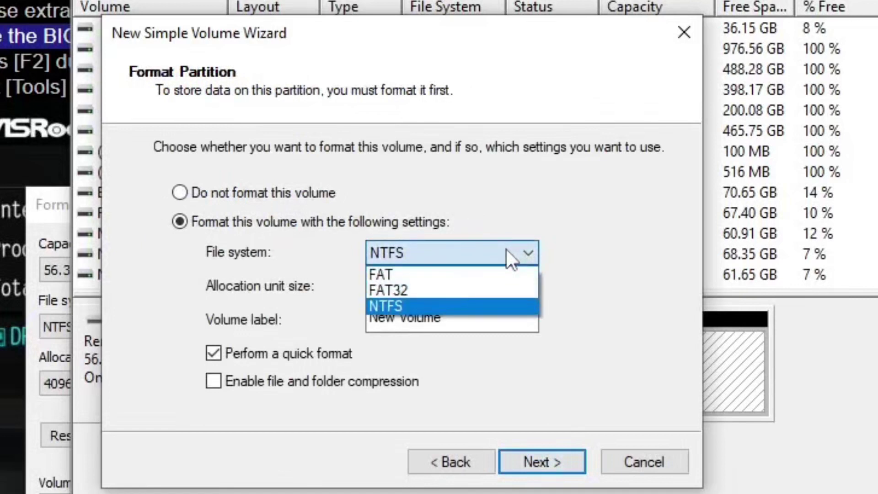
left_click(490, 288)
left_click(545, 465)
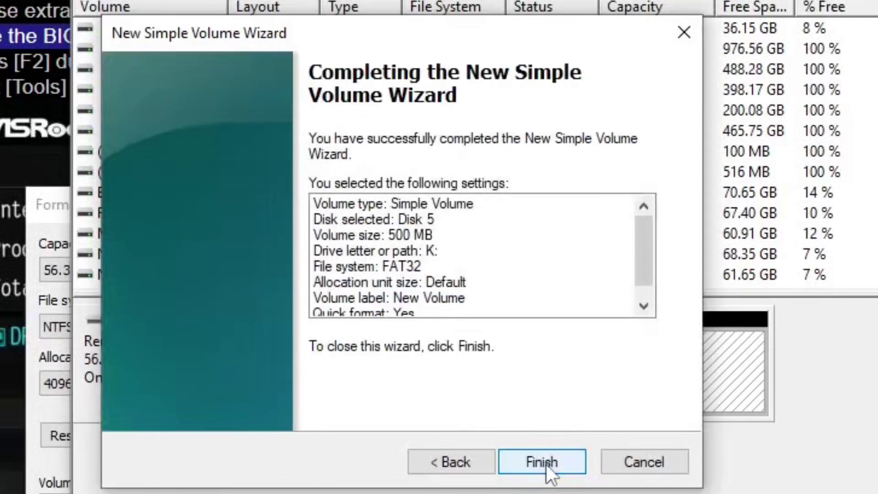
left_click(546, 464)
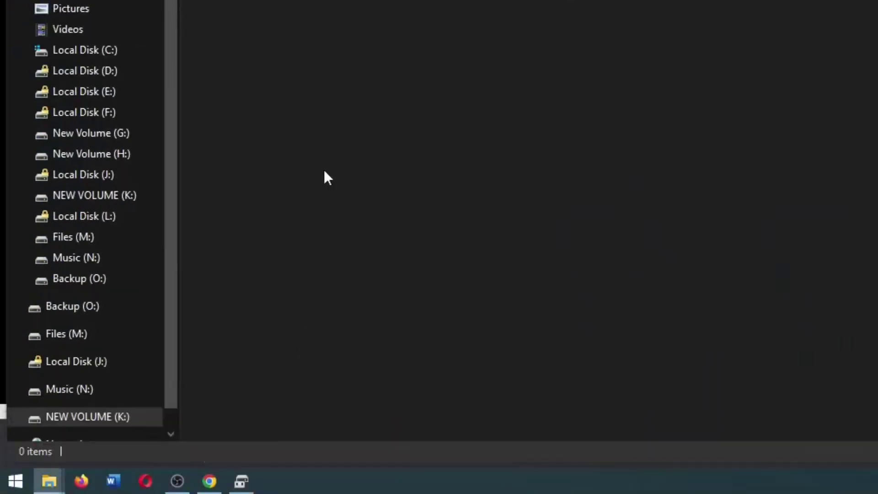
Step: Check the file system and capacity in the properties of NEW VOLUME (K:), then close them
right_click(109, 419)
left_click(158, 406)
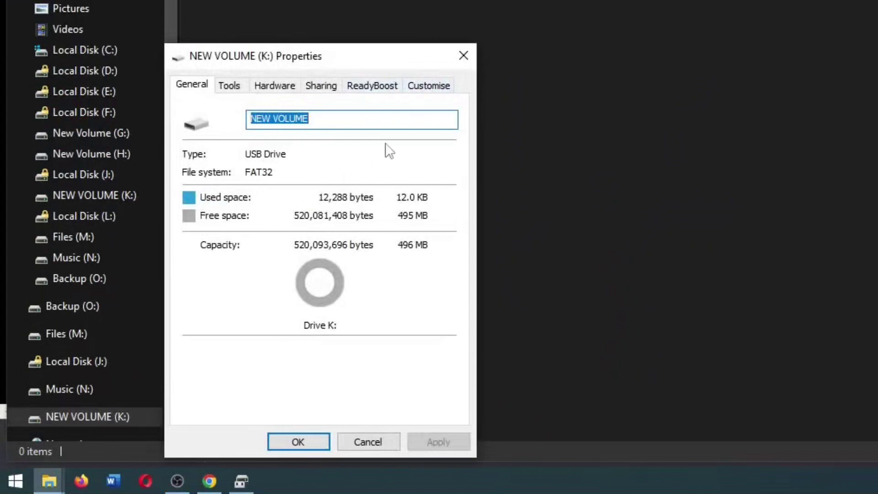
left_click(462, 53)
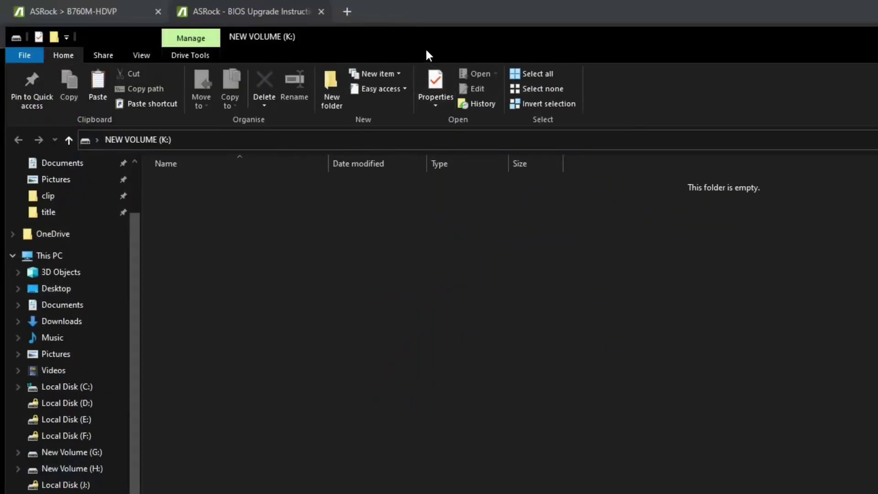
Step: Place the NEW VOLUME (K:) and B760M-HDVP(4.02)ROM folders side by side and copy the 4.02 ROM file onto drive K
key("super+Right")
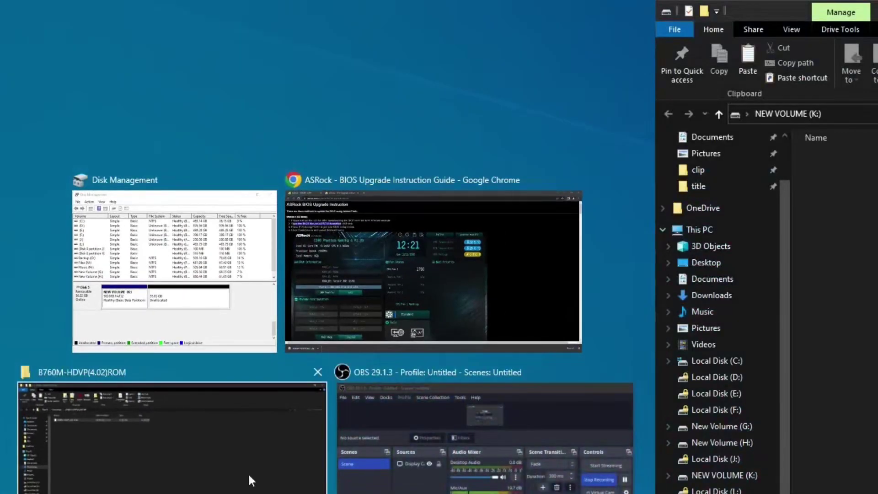
left_click(251, 480)
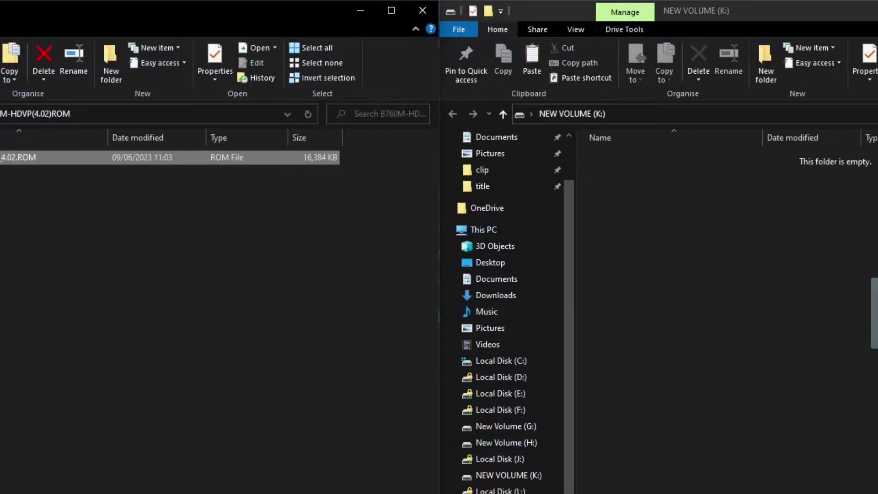
key("alt+Tab")
key("ctrl+v")
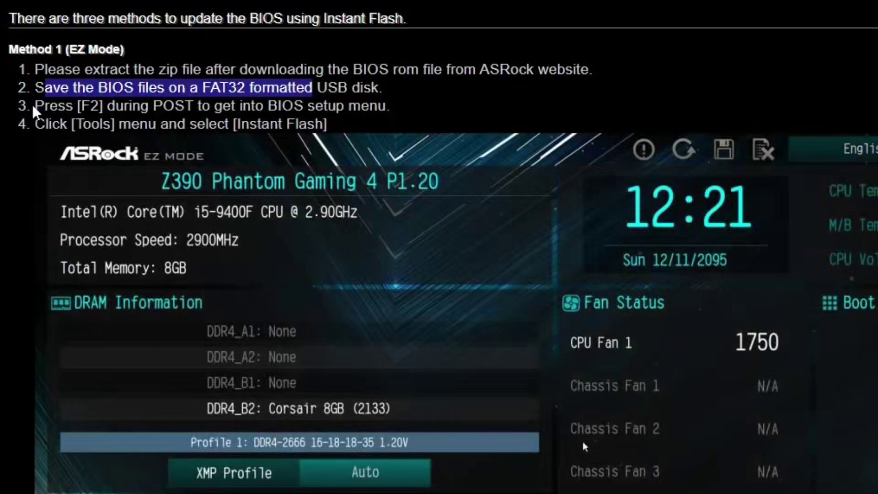
Step: Read steps 3 and 4 of Method 1 (EZ Mode) in the ASRock BIOS upgrade guide and examine its EZ Mode screenshot
left_click_drag(35, 106, 410, 108)
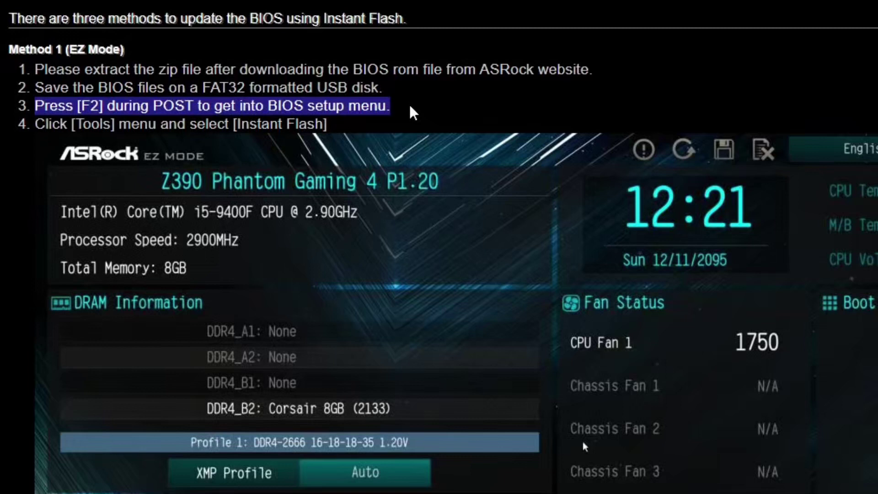
left_click_drag(21, 123, 401, 126)
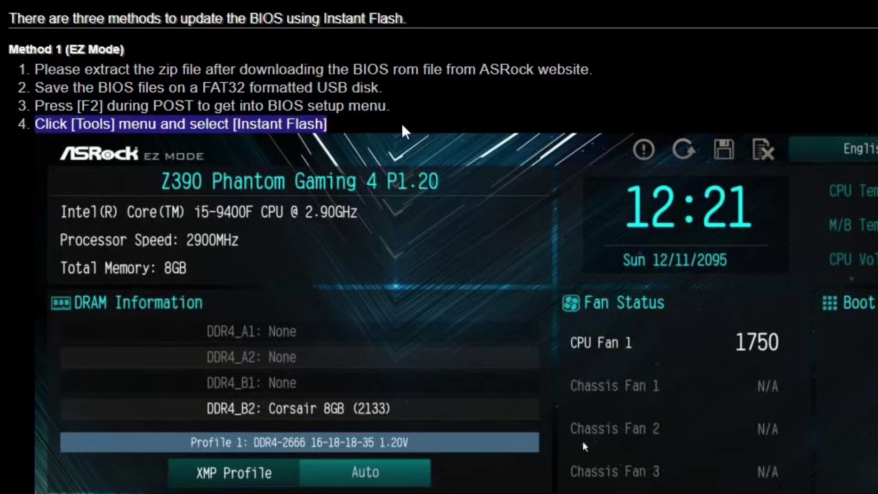
scroll(608, 201, "down", 2)
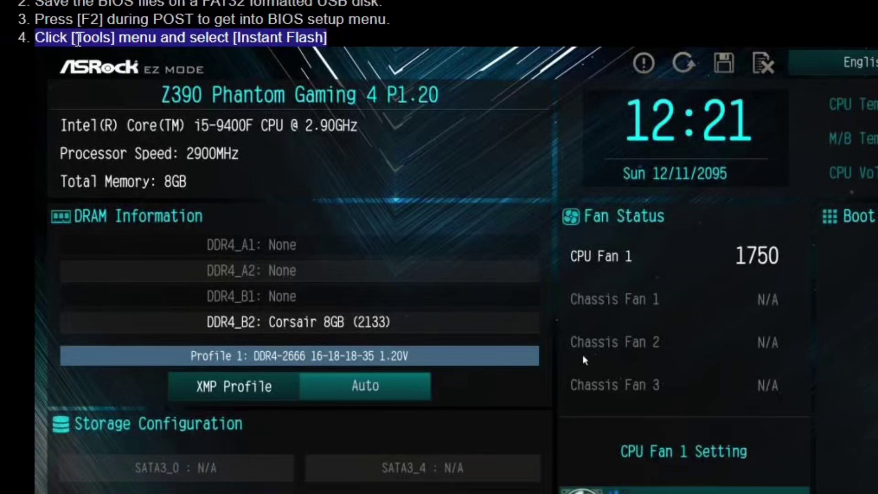
scroll(700, 451, "down", 4)
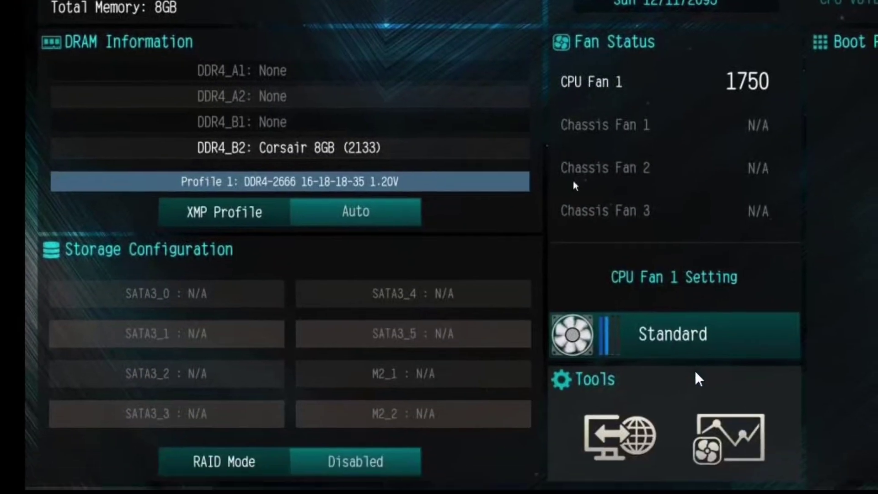
scroll(663, 356, "down", 2)
scroll(643, 343, "up", 2)
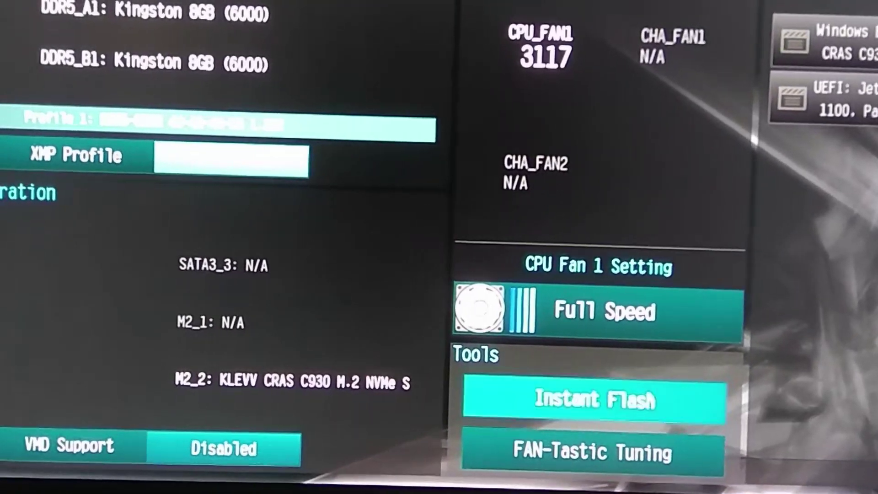
Step: Launch Instant Flash from EZ Mode in the motherboard's BIOS setup
left_click(595, 399)
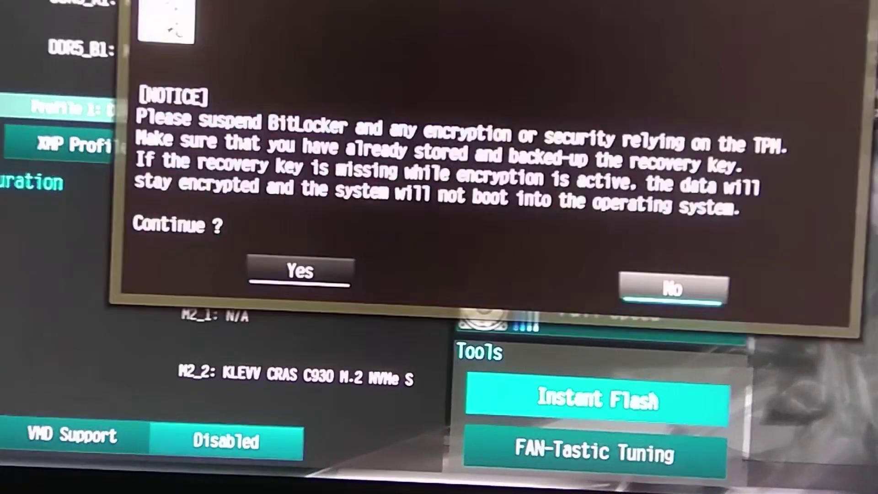